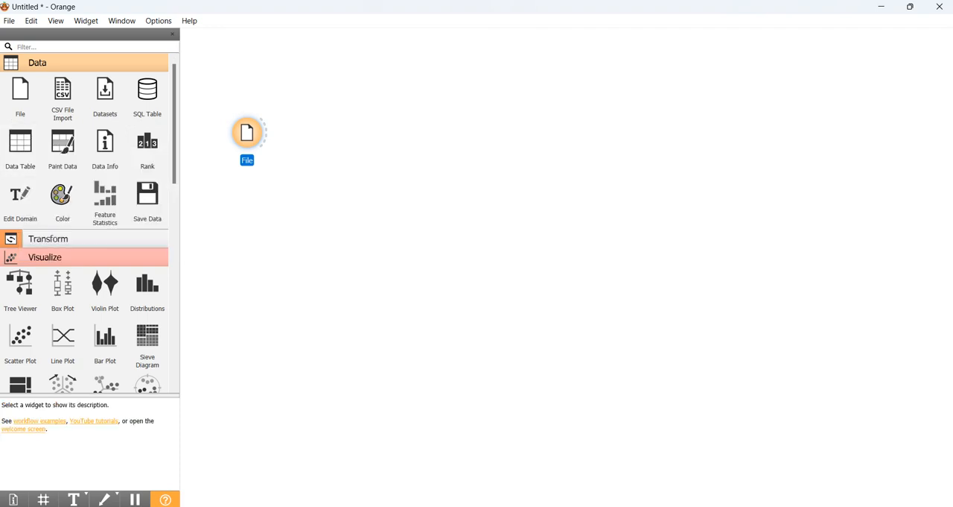
# - Add a Data Table widget and a Data Info widget to the canvas beside the File widget
pyautogui.moveTo(20, 149); pyautogui.dragTo(383, 115)
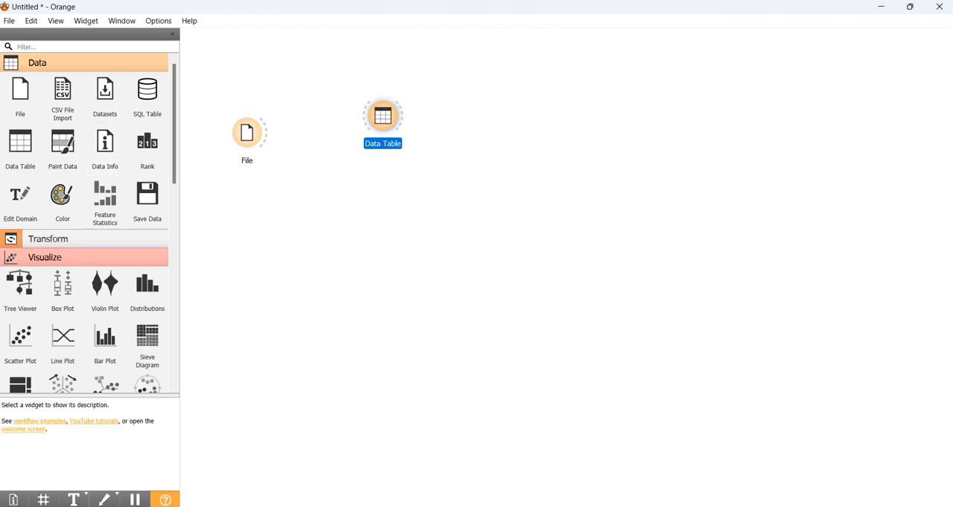
pyautogui.moveTo(105, 149); pyautogui.dragTo(368, 188)
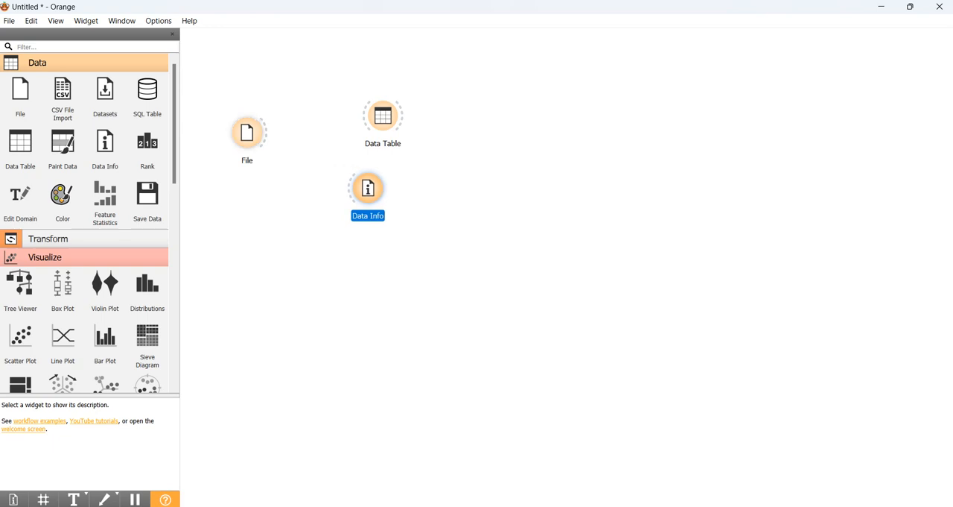
# - Load mlb.csv from the Downloads folder as the File widget's source
pyautogui.doubleClick(247, 132)
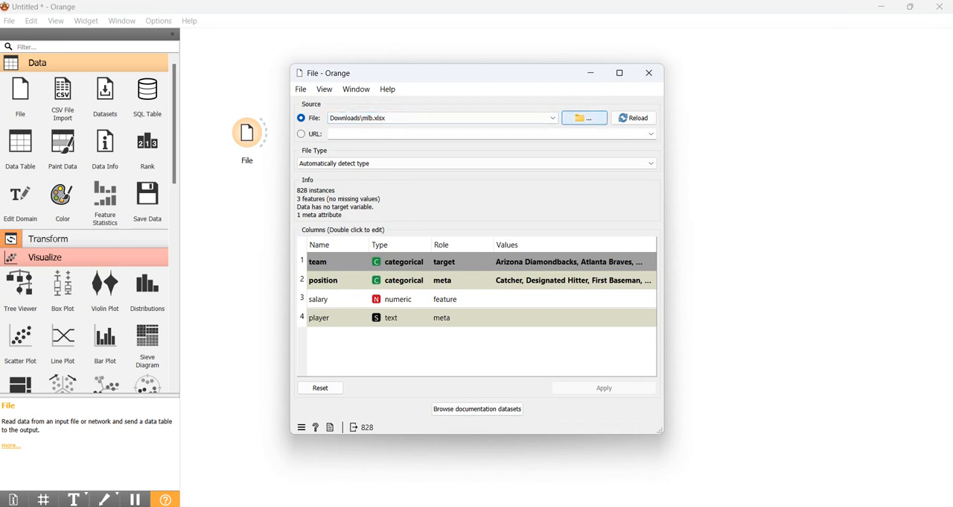
pyautogui.click(585, 118)
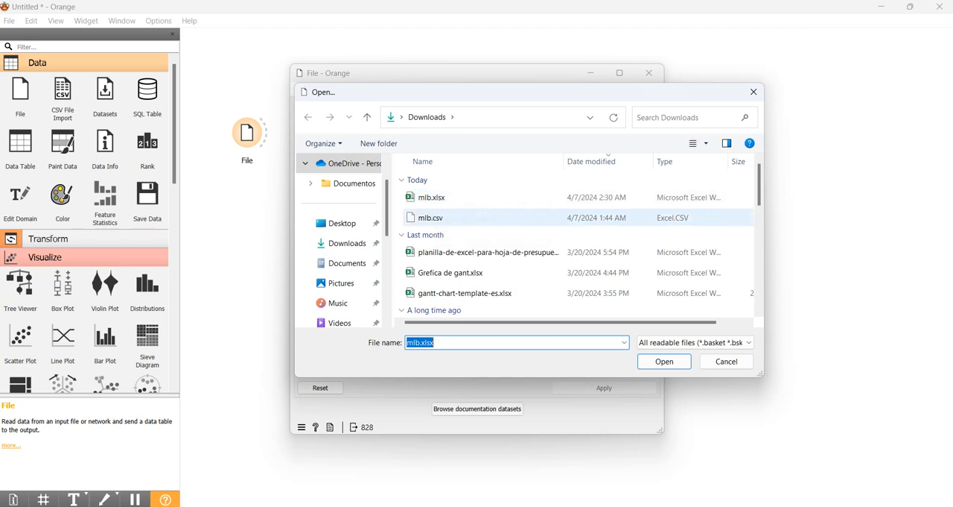
pyautogui.click(432, 217)
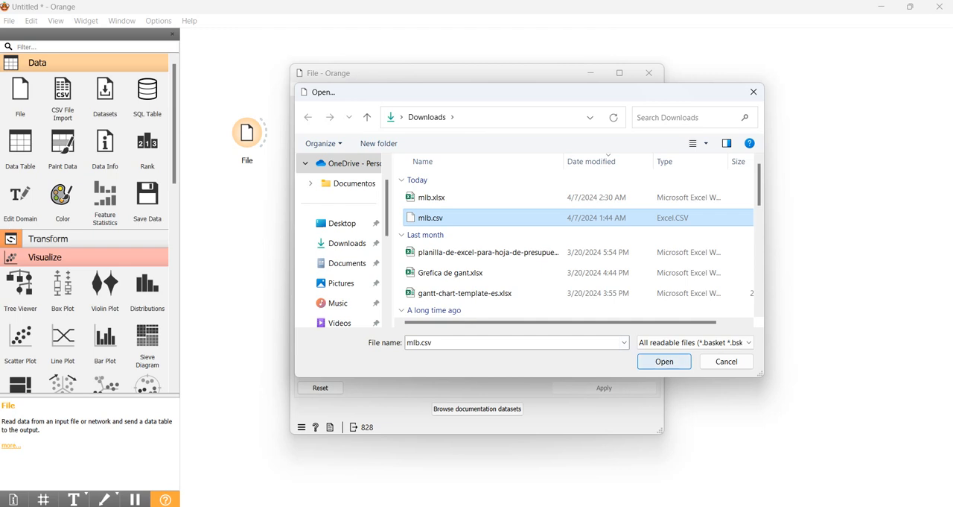
pyautogui.click(665, 362)
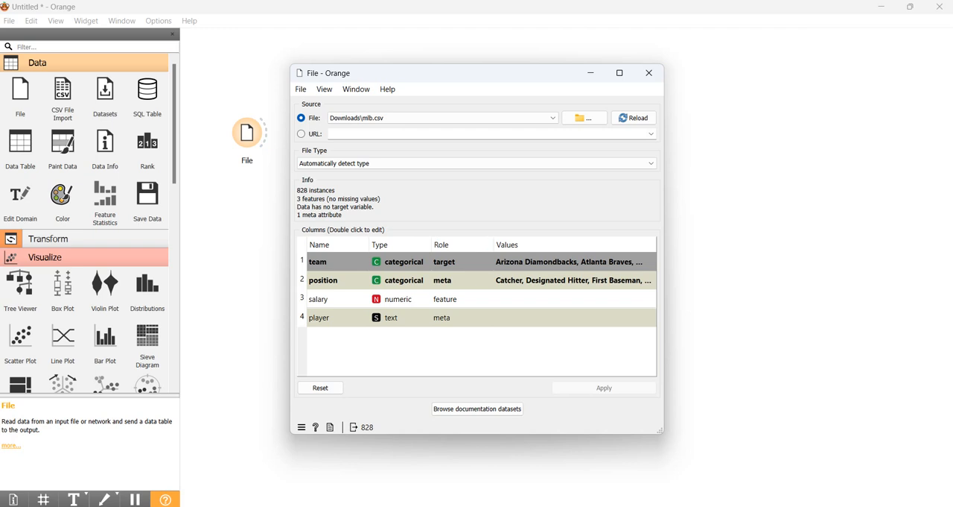
# - Set the salary column's type to numeric, apply the column settings and close the File widget
pyautogui.doubleClick(399, 299)
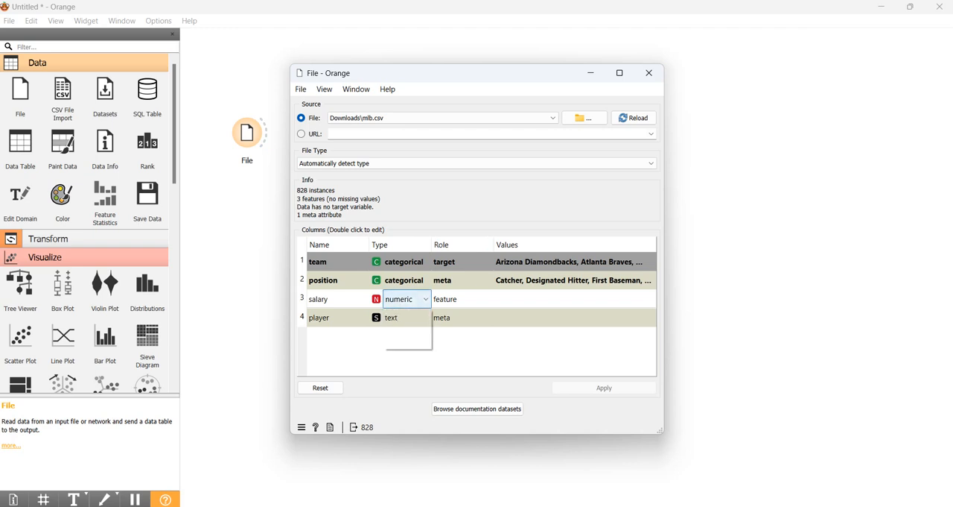
pyautogui.click(401, 324)
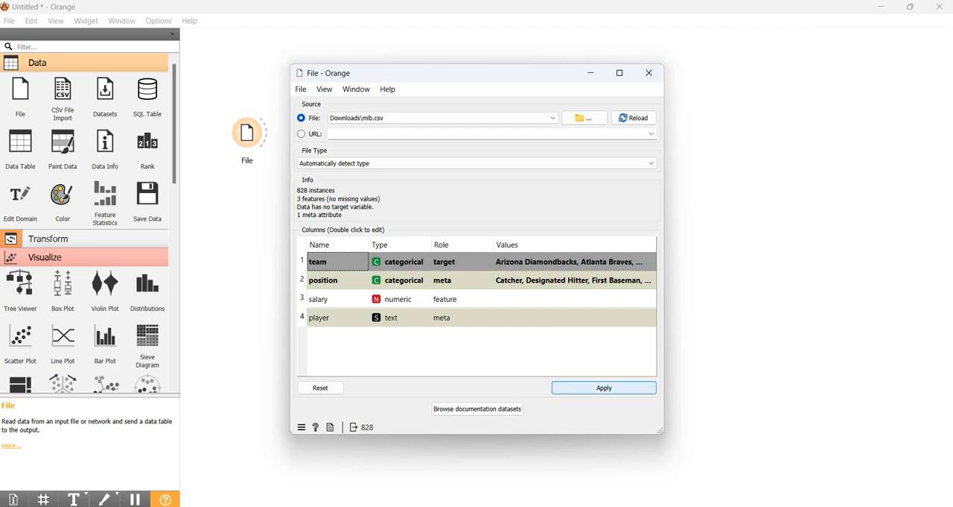
pyautogui.click(605, 388)
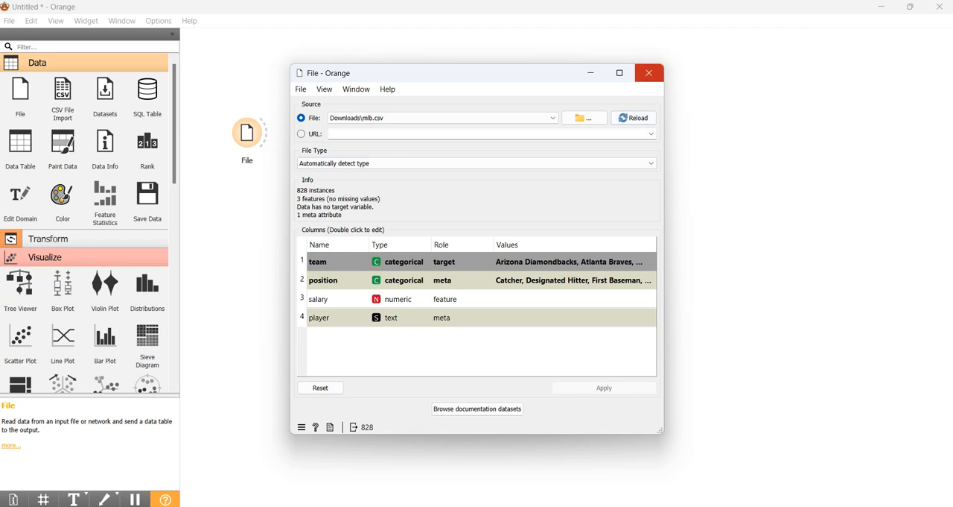
pyautogui.click(649, 72)
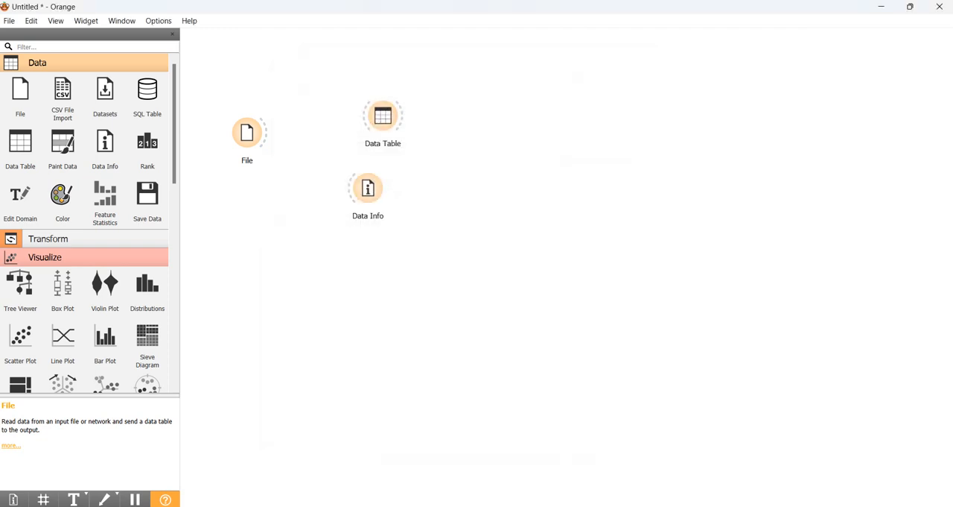
# - Connect the File widget's output to both the Data Table and Data Info widgets
pyautogui.moveTo(267, 132); pyautogui.dragTo(376, 116)
pyautogui.moveTo(267, 133); pyautogui.dragTo(350, 188)
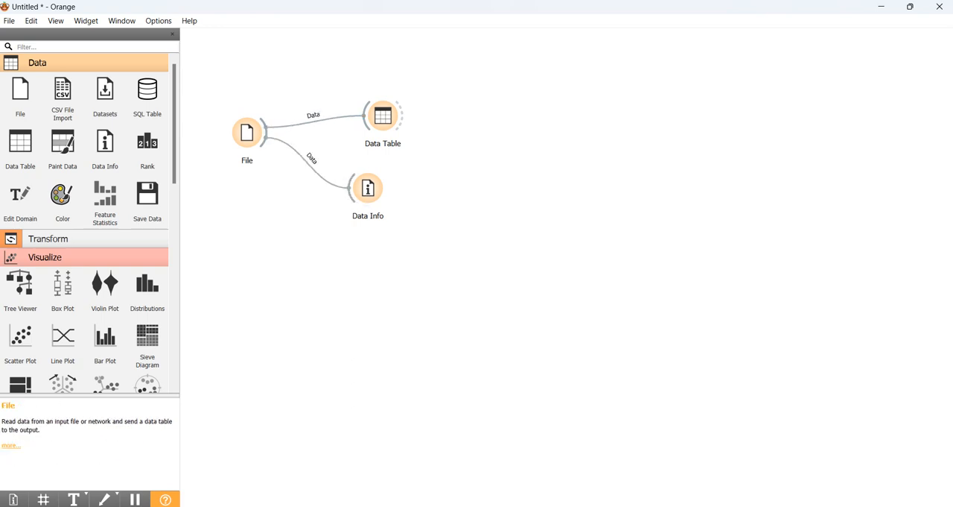
# - Examine the dataset's properties in Data Info and preview the rows of its input data
pyautogui.doubleClick(368, 188)
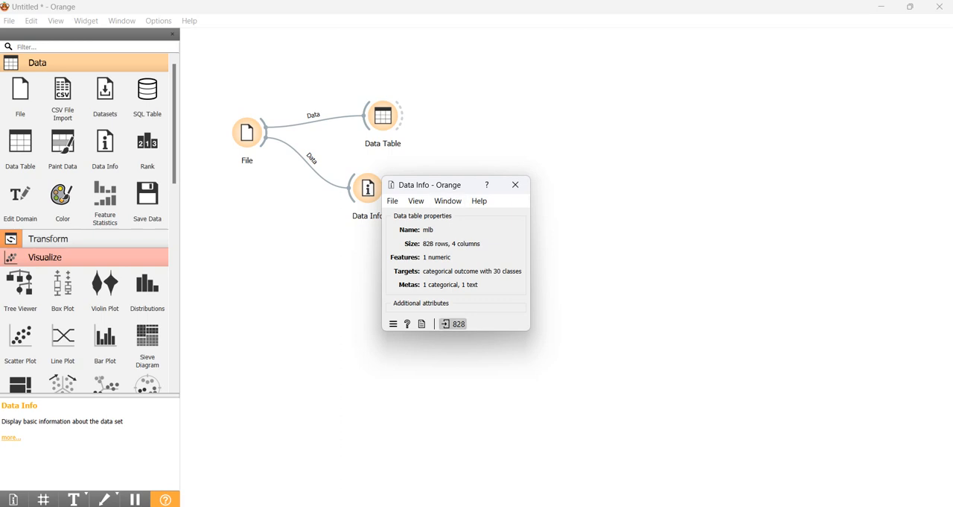
pyautogui.click(454, 323)
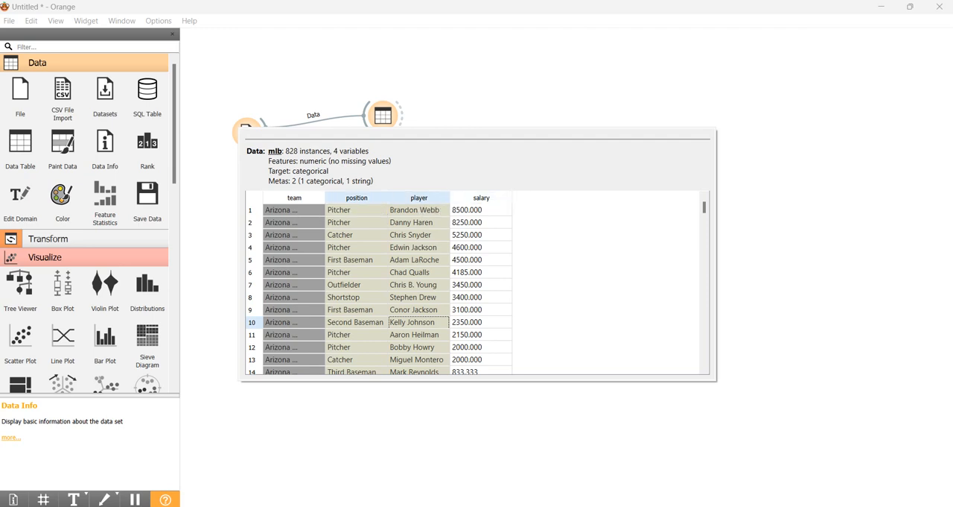
pyautogui.rightClick(452, 74)
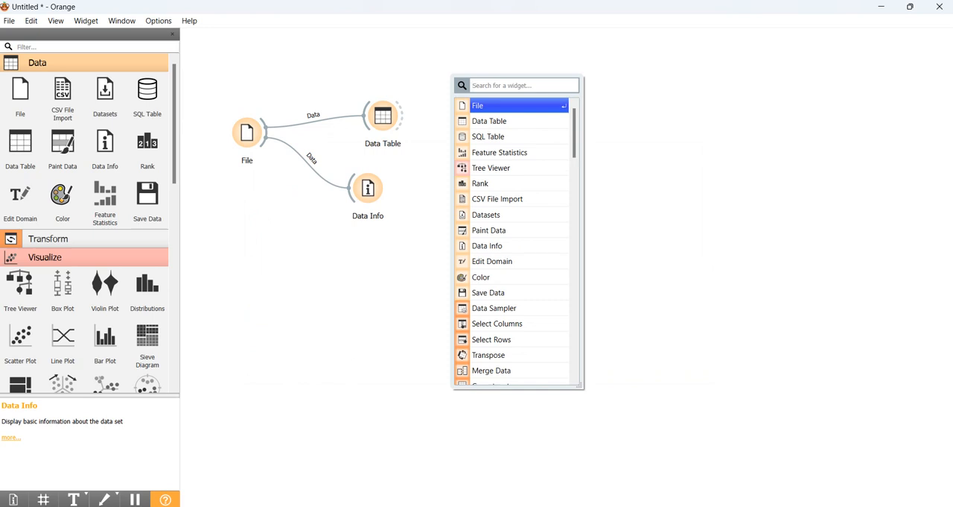
pyautogui.press('Escape')
# - Open the Data Table and view its rows sorted by team in ascending and descending order
pyautogui.doubleClick(383, 116)
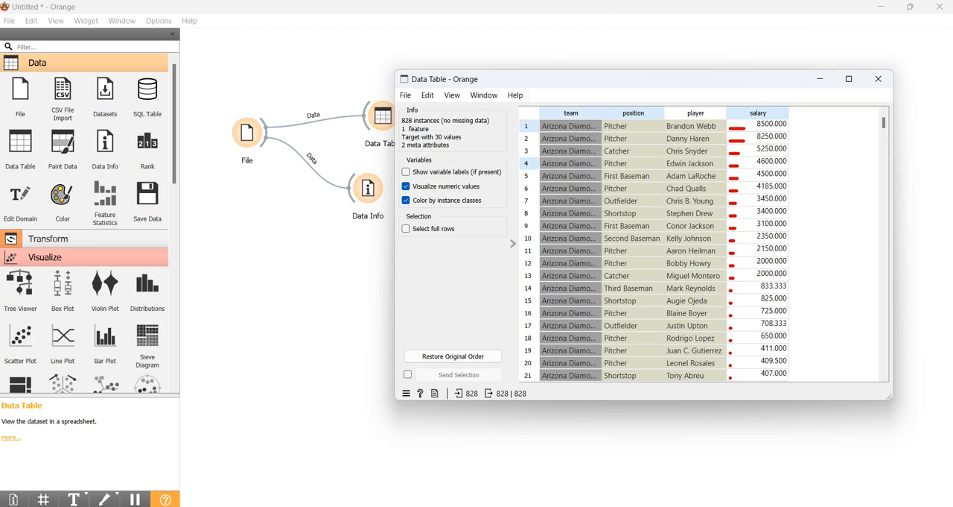
pyautogui.click(572, 113)
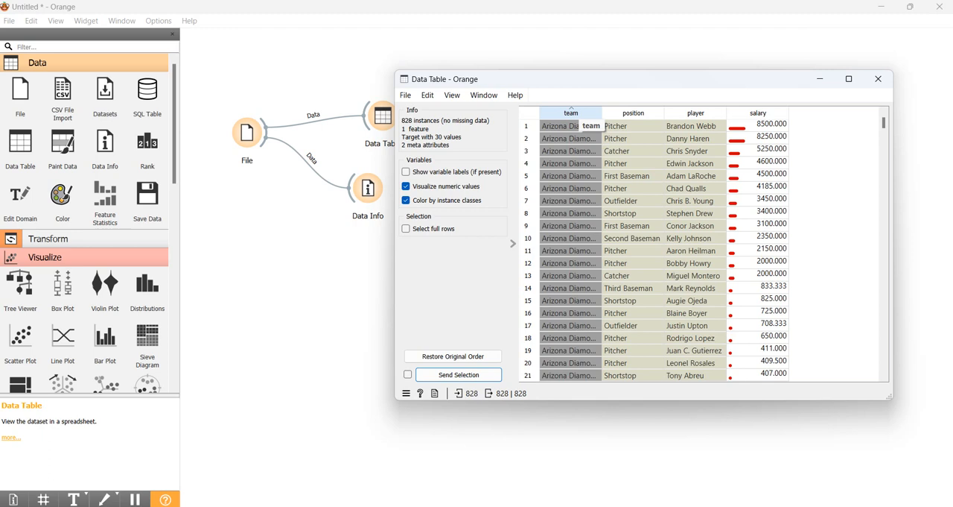
pyautogui.click(572, 112)
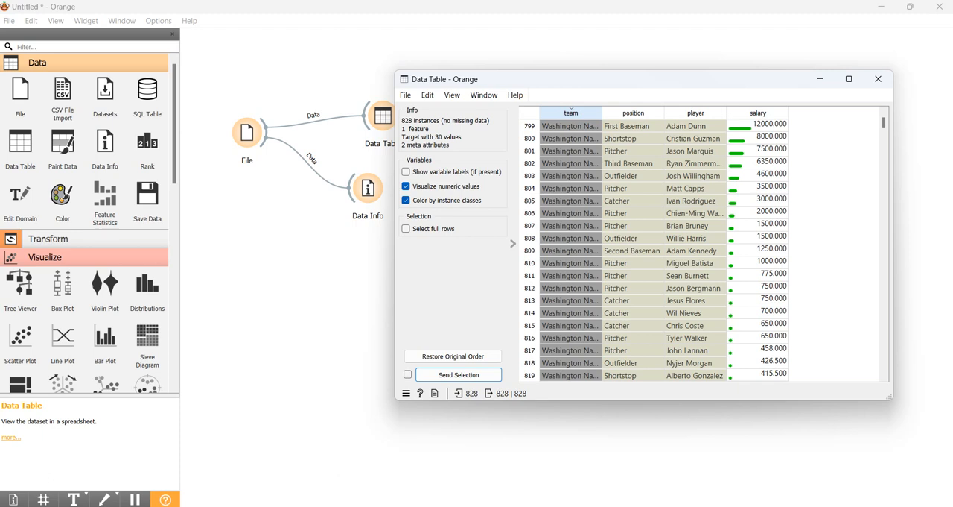
pyautogui.click(571, 113)
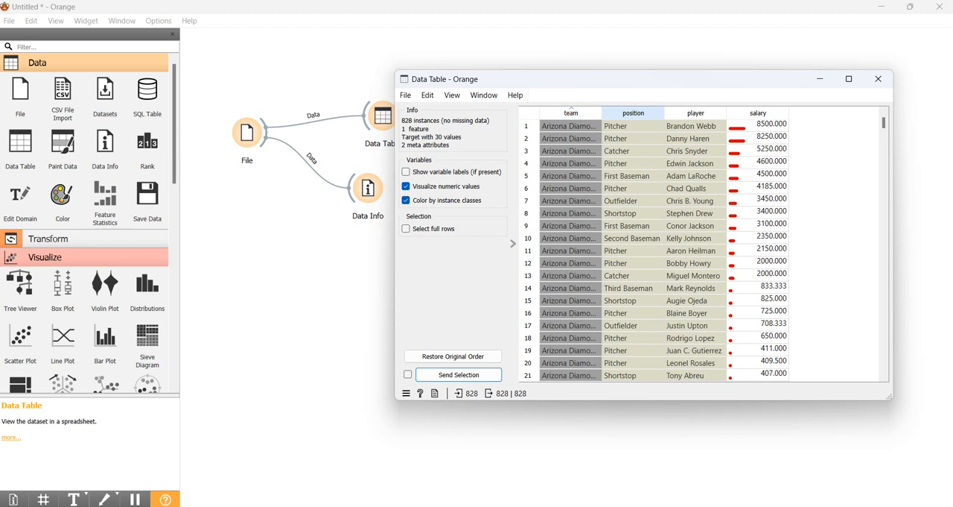
# - Sort the table by position, then by player in ascending and descending order
pyautogui.click(633, 113)
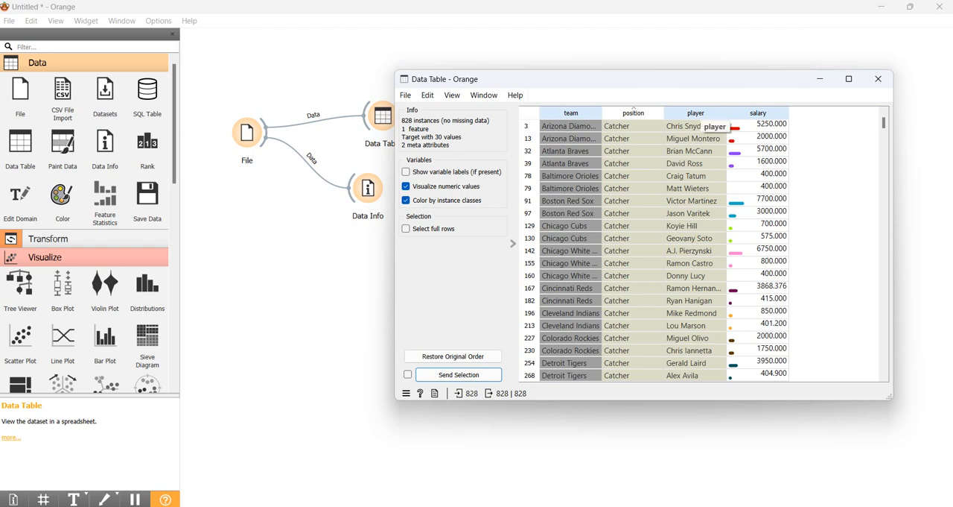
pyautogui.click(696, 113)
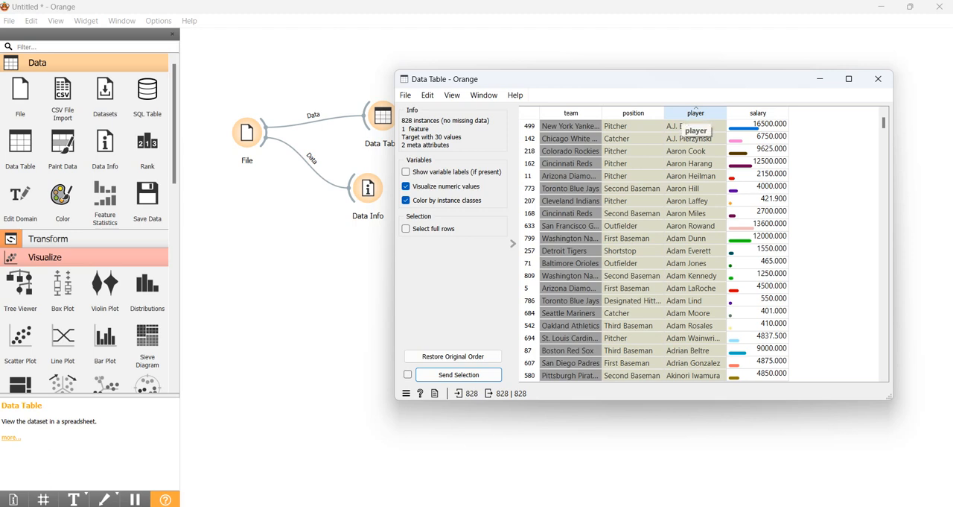
pyautogui.click(695, 113)
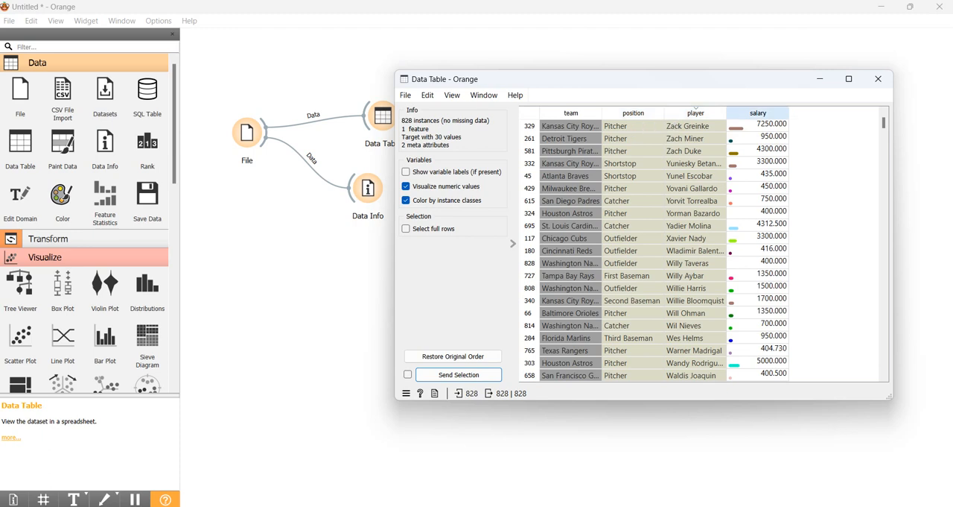
# - Sort the table by salary from highest to lowest
pyautogui.click(758, 113)
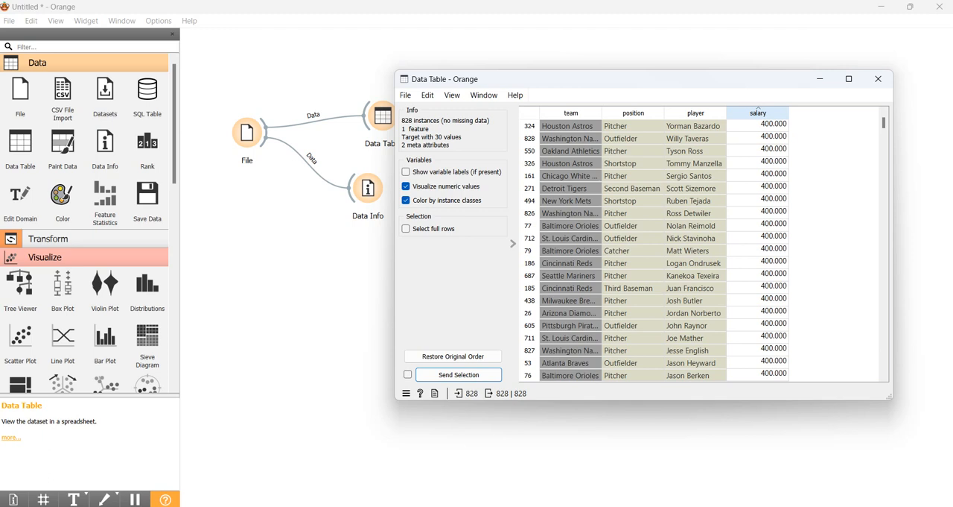
pyautogui.click(759, 112)
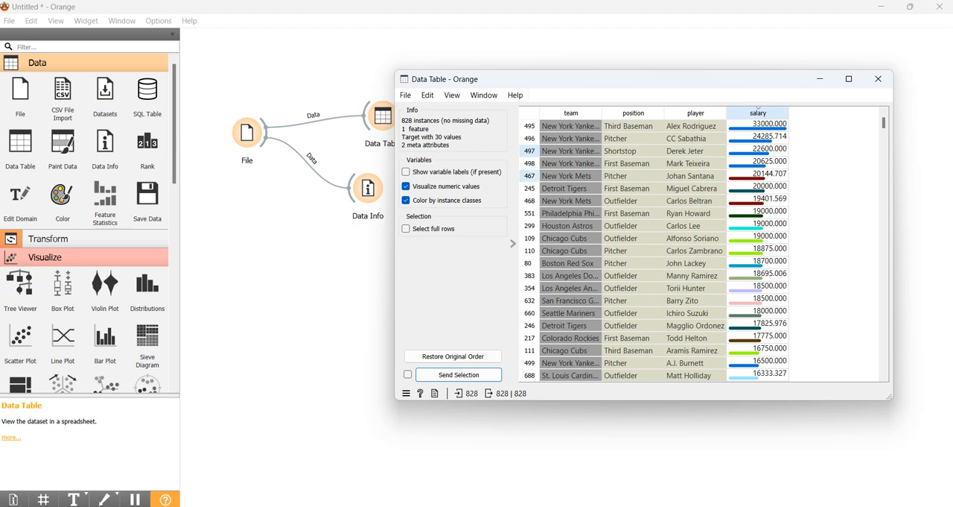
# - Turn numeric value visualization and coloring by instance classes off and back on
pyautogui.click(406, 186)
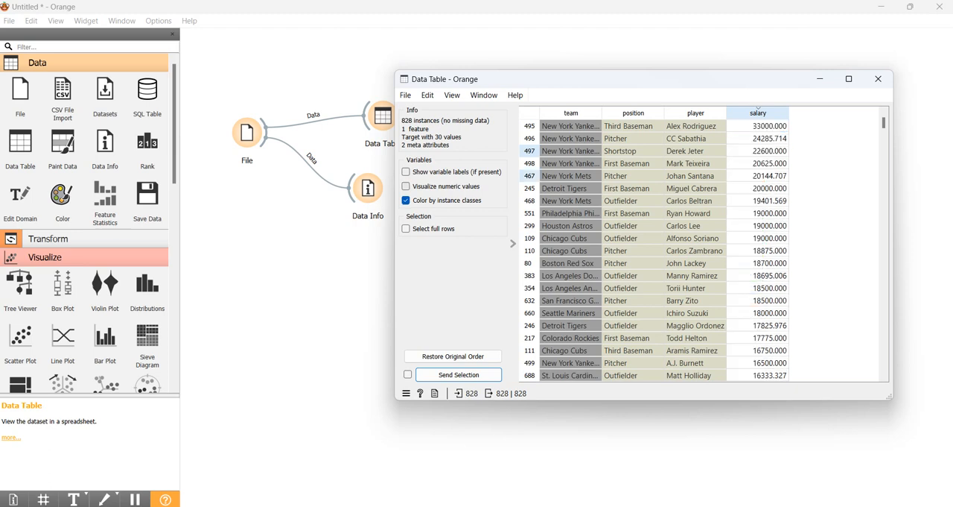
pyautogui.click(406, 200)
pyautogui.click(406, 200)
pyautogui.click(406, 187)
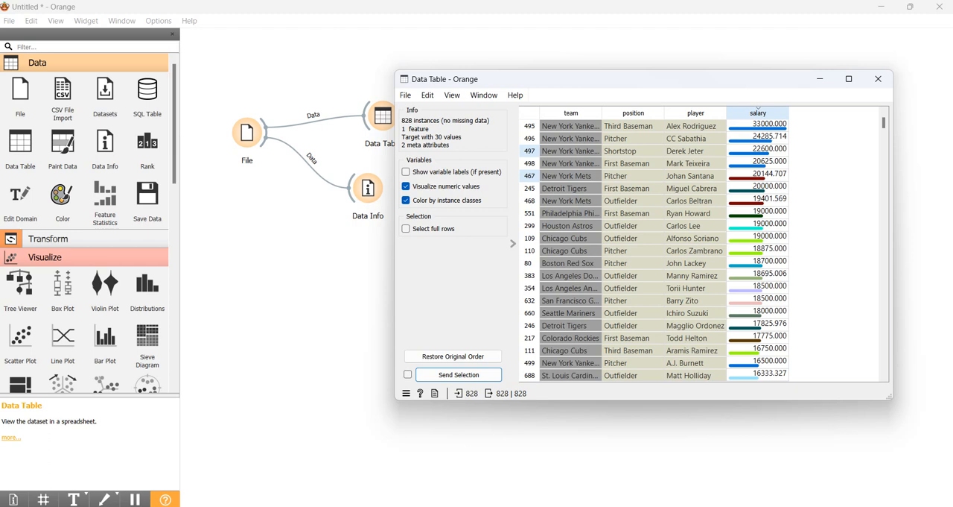
# - Review the salary-sorted rows down to the lowest salaries and select the salary cell of row 659
pyautogui.scroll(-20, 758, 109)
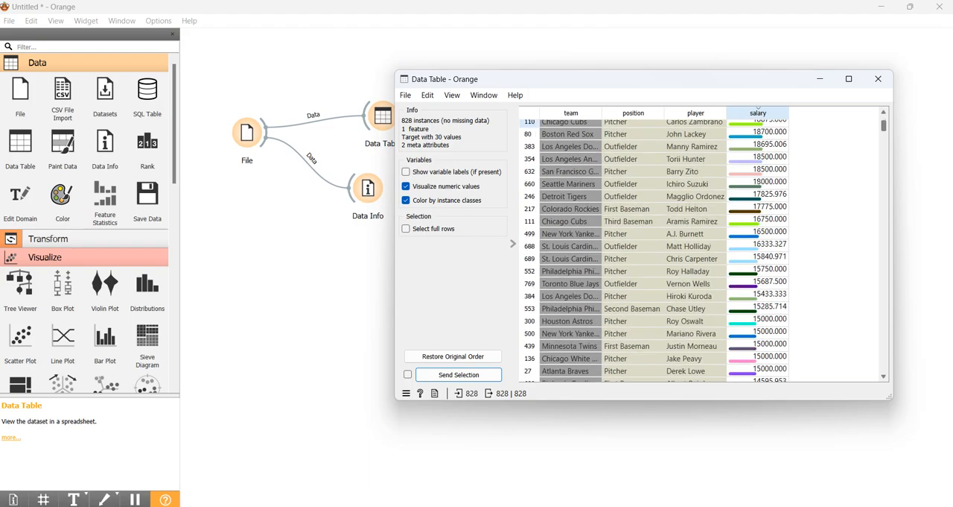
pyautogui.scroll(-20, 759, 110)
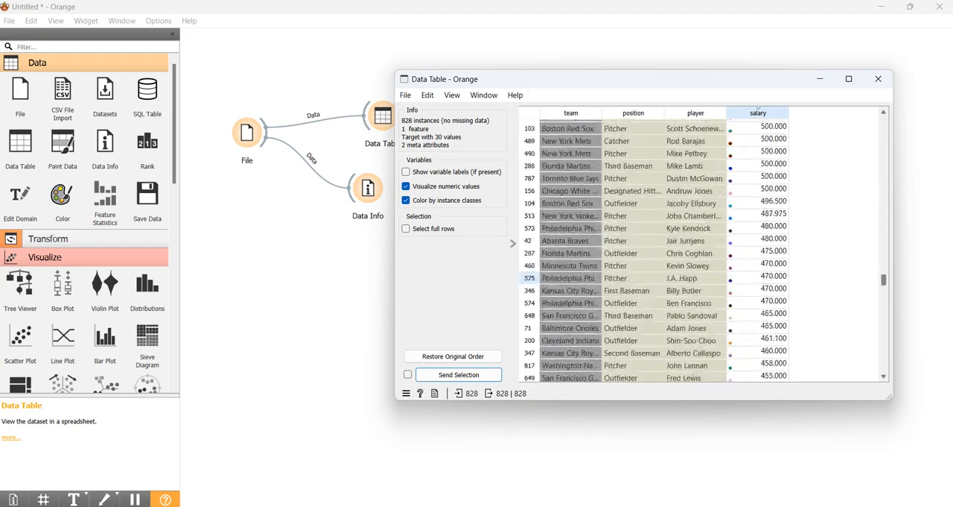
pyautogui.scroll(-20, 759, 109)
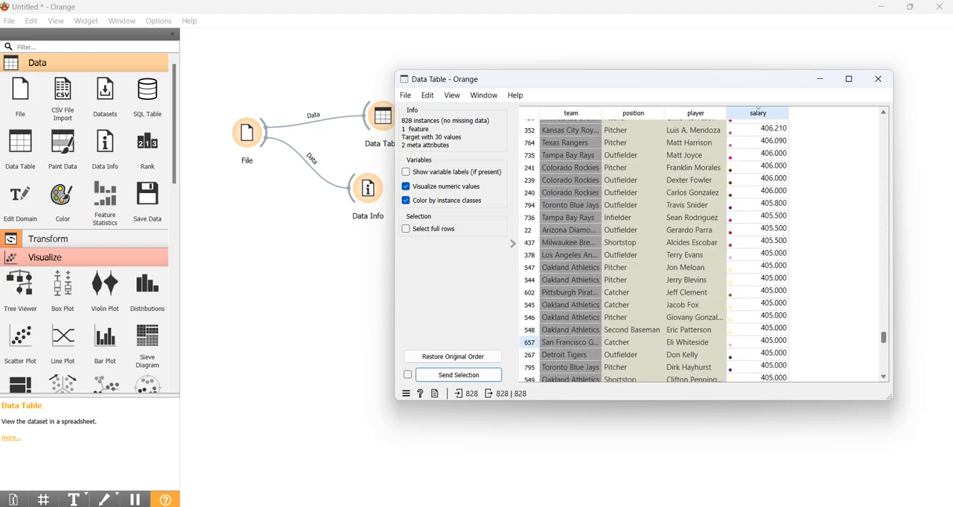
pyautogui.scroll(-5, 758, 110)
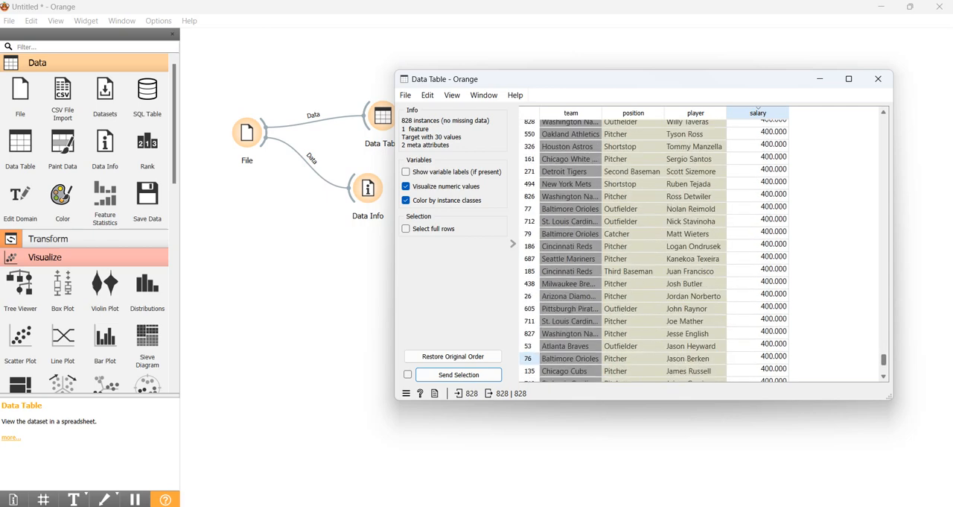
pyautogui.scroll(2, 759, 110)
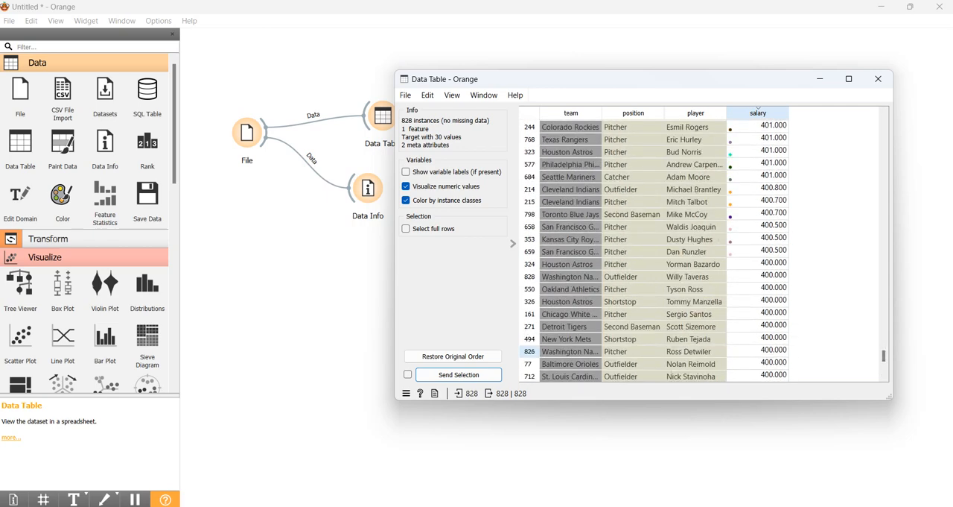
pyautogui.click(758, 251)
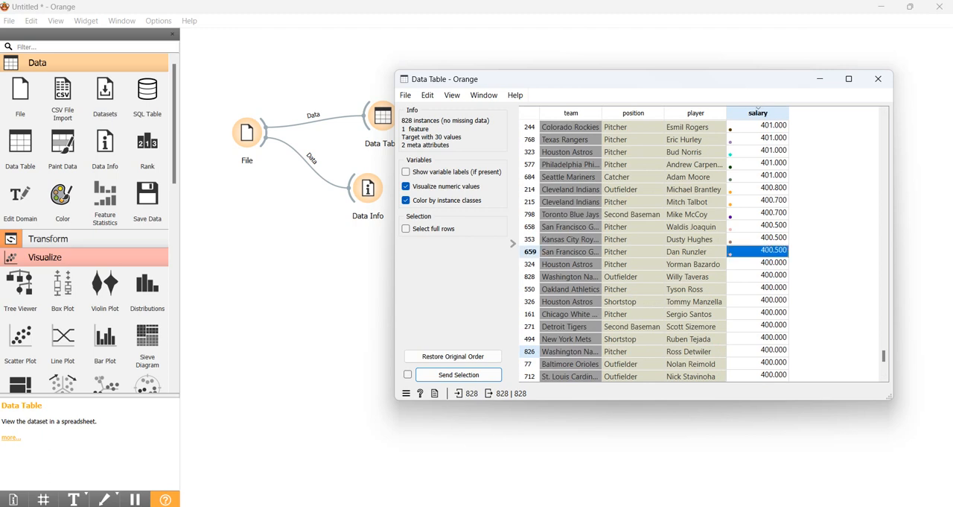